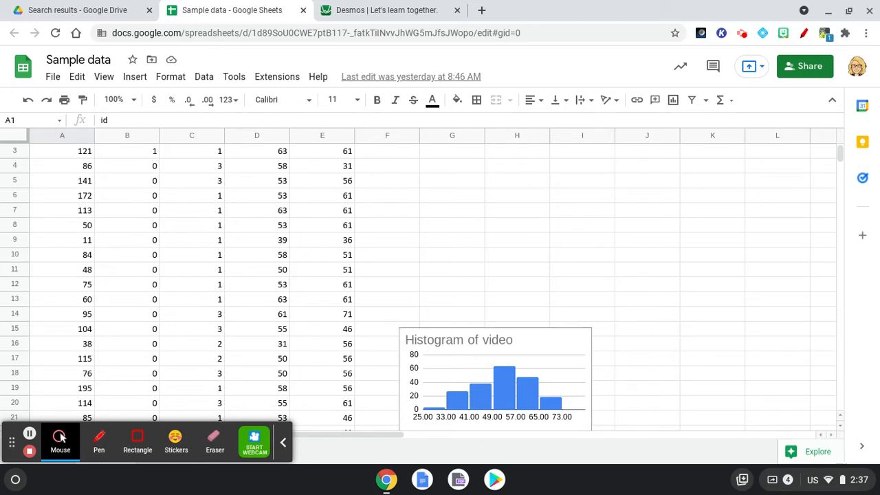
Copy the 200 video scores in D2:D201 and launch the Desmos graphing calculator.
{"action": "scroll", "coordinate": [328, 287], "scroll_direction": "up", "scroll_amount": 1}
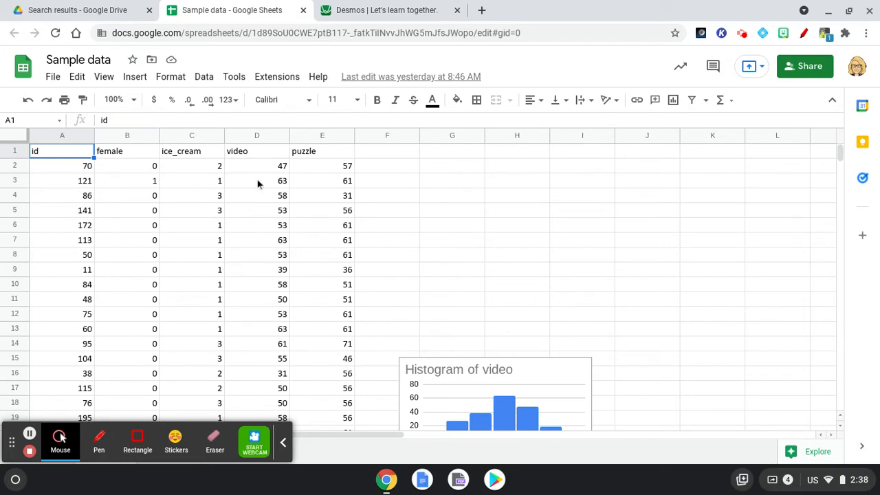
{"action": "left_click_drag", "start_coordinate": [259, 170], "coordinate": [257, 229]}
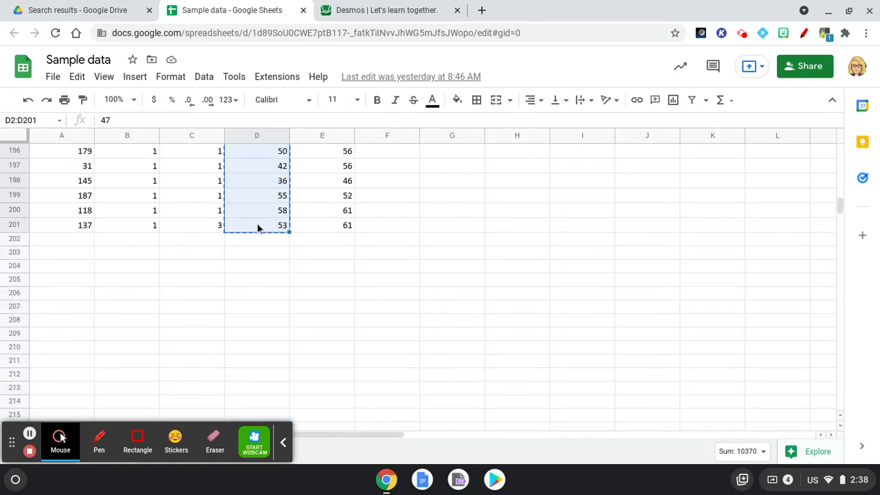
{"action": "left_click", "coordinate": [407, 19]}
{"action": "left_click", "coordinate": [427, 209]}
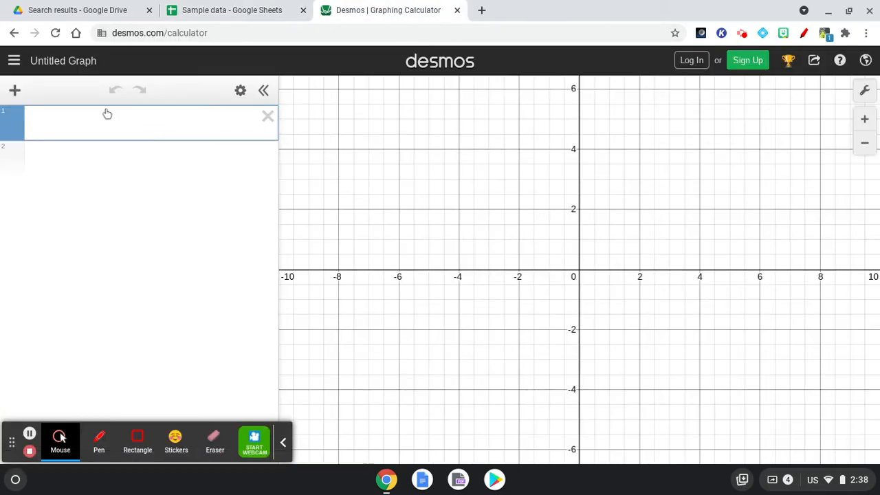
Paste the copied video scores into the first line as list V.
{"action": "left_click", "coordinate": [99, 116]}
{"action": "type", "text": "V ="}
{"action": "key", "text": "ctrl+v"}
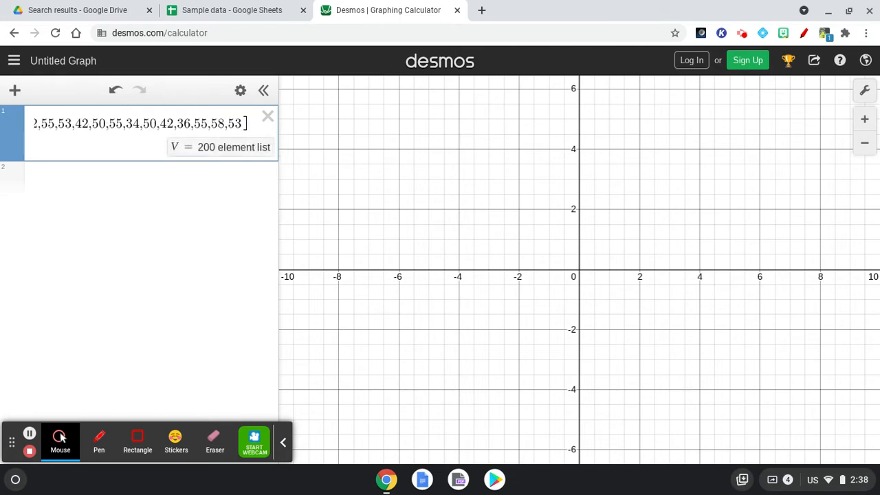
{"action": "left_click", "coordinate": [76, 180]}
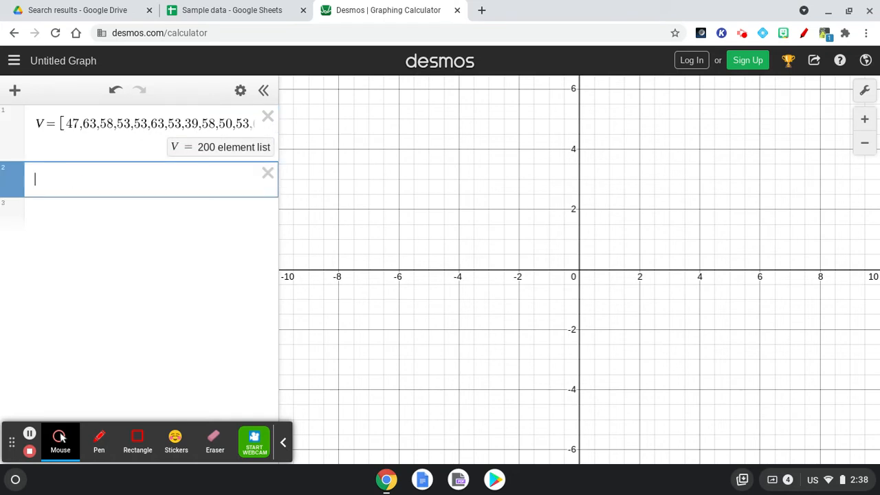
Graph dotplot(V,5) as a binned dot plot with the view fitted to the data.
{"action": "type", "text": "dotplot("}
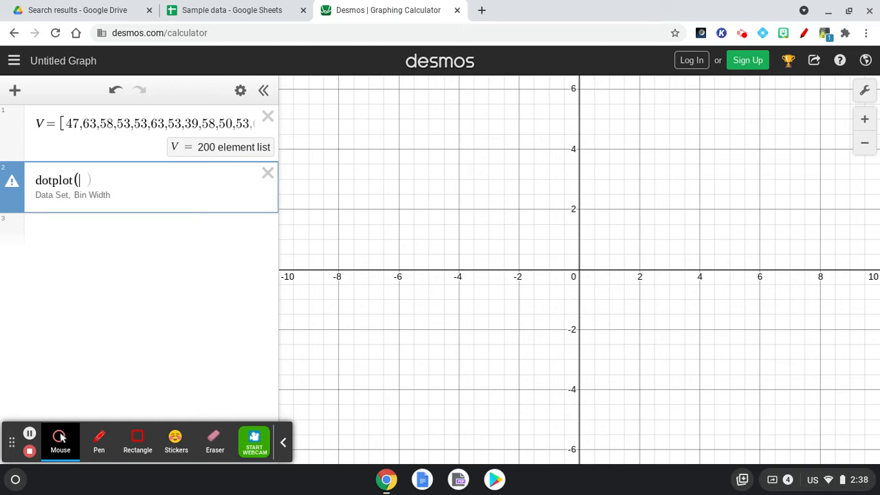
{"action": "type", "text": "V)"}
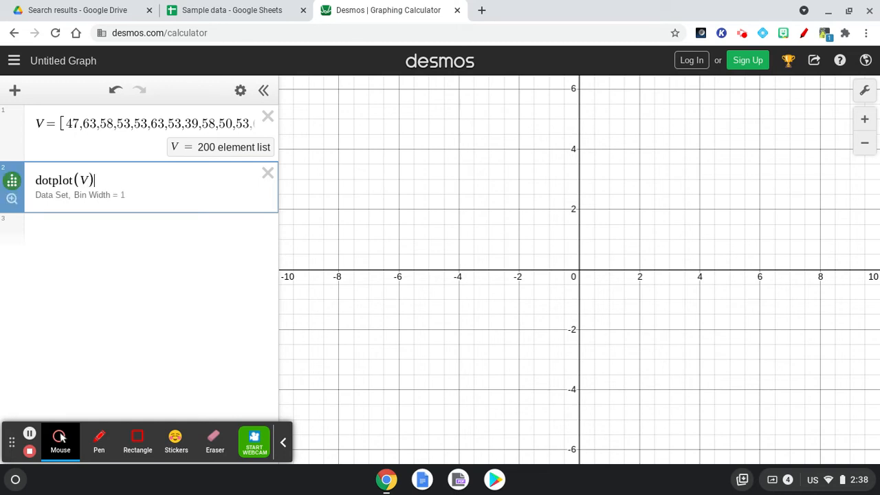
{"action": "left_click", "coordinate": [12, 200]}
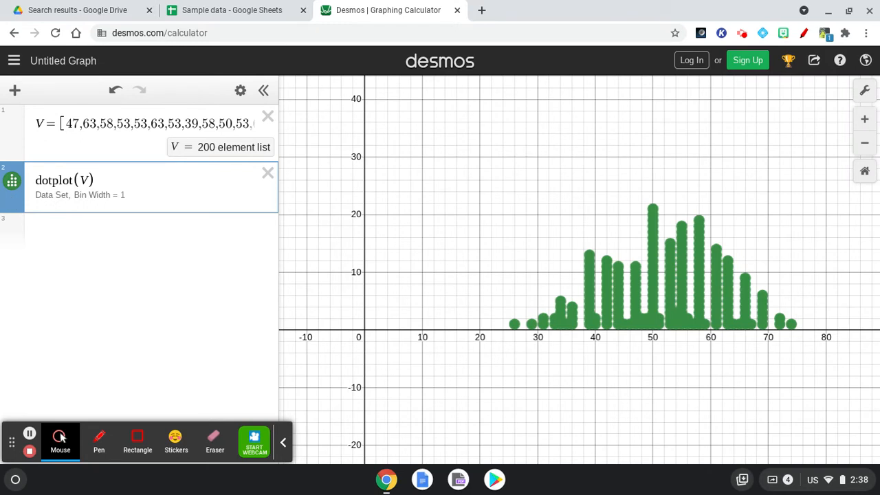
{"action": "left_click", "coordinate": [117, 197]}
{"action": "key", "text": "BackSpace"}
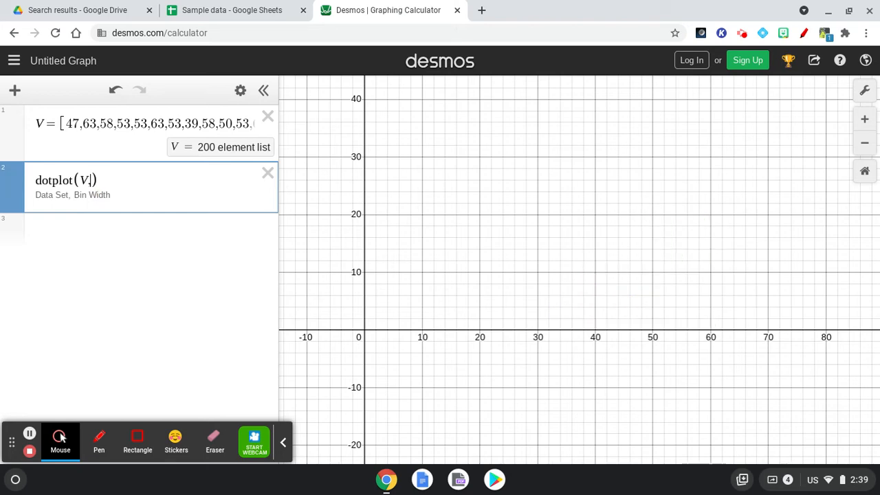
{"action": "type", "text": "5"}
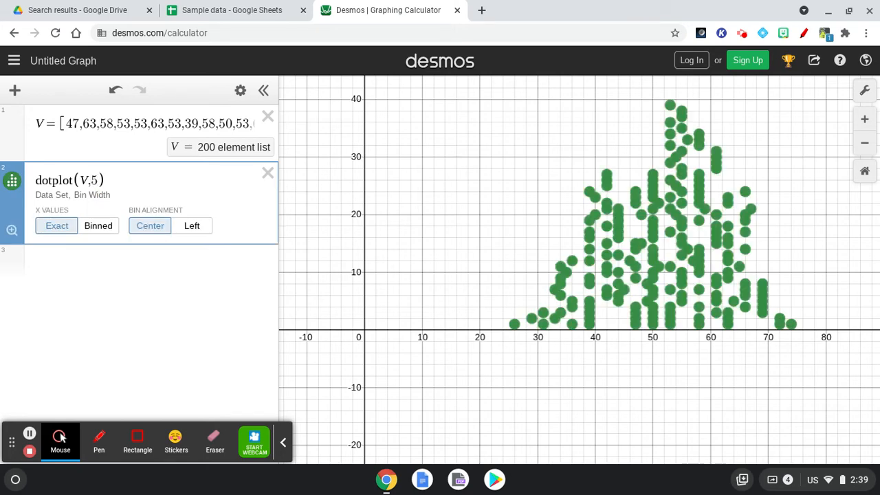
{"action": "left_click", "coordinate": [90, 234]}
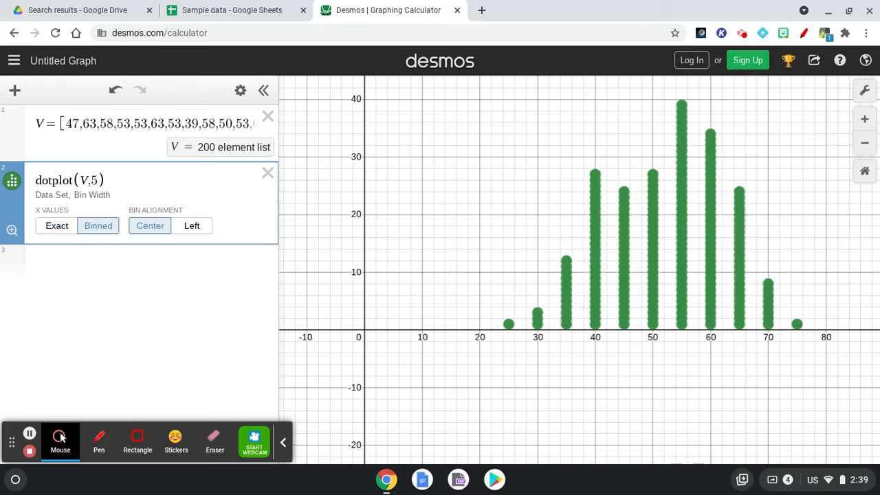
{"action": "left_click", "coordinate": [96, 266]}
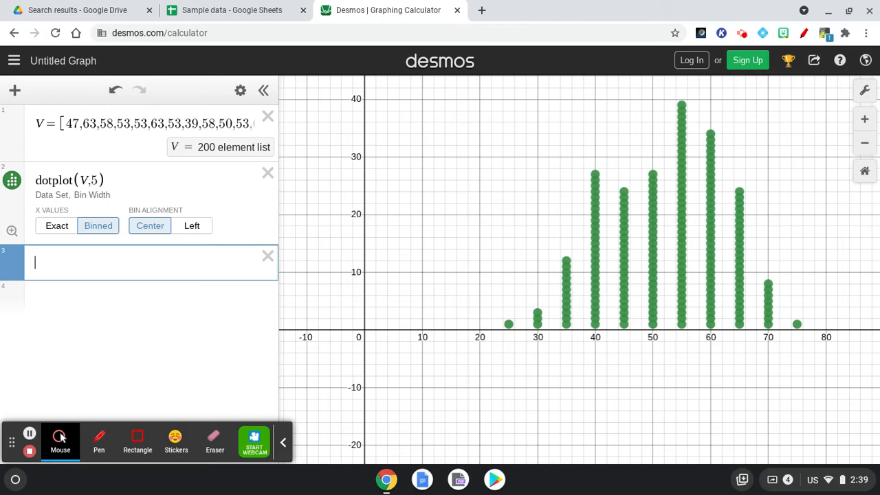
Compute mean(V) = 51.85 and median(V) = 53, then return to the Sample data sheet.
{"action": "type", "text": "mean("}
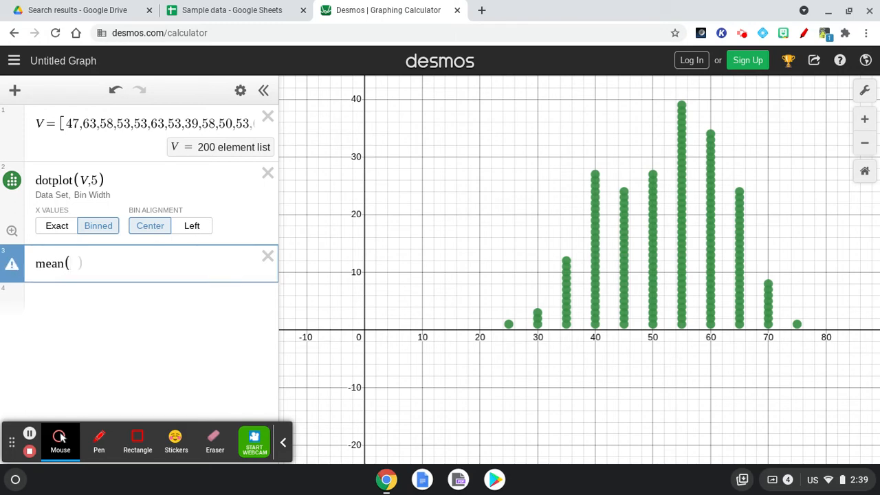
{"action": "type", "text": "V)"}
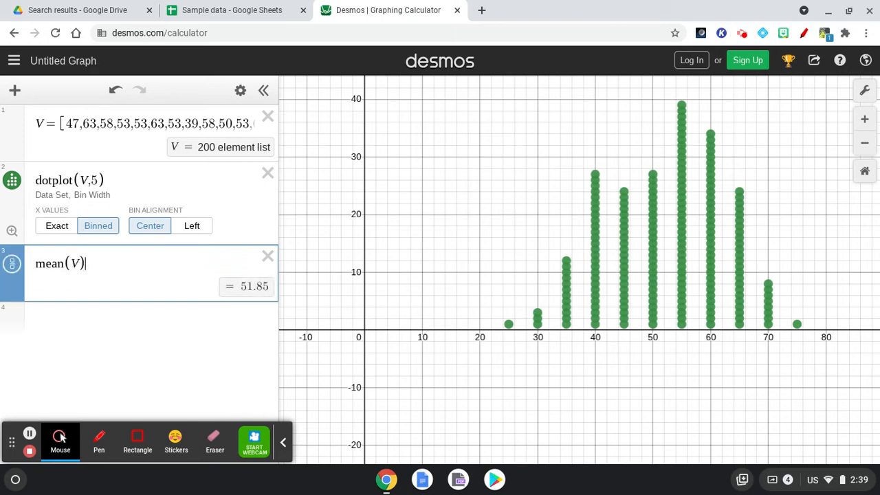
{"action": "left_click", "coordinate": [92, 320]}
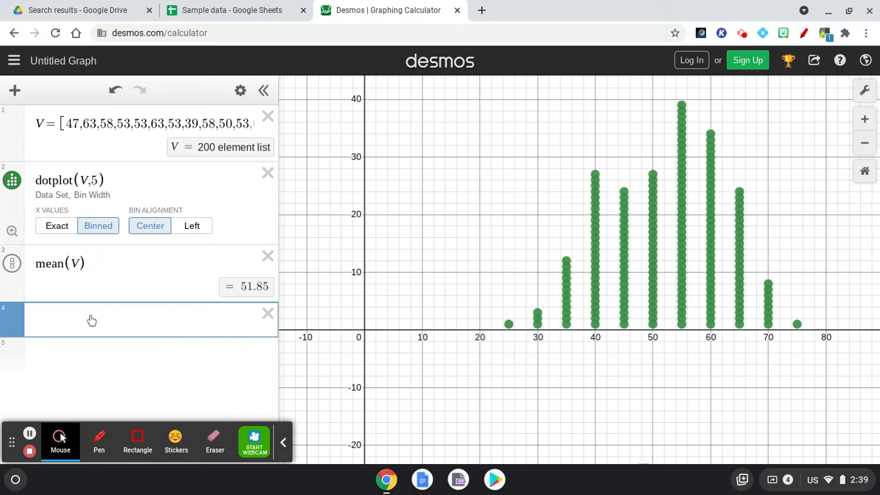
{"action": "type", "text": "median(V)"}
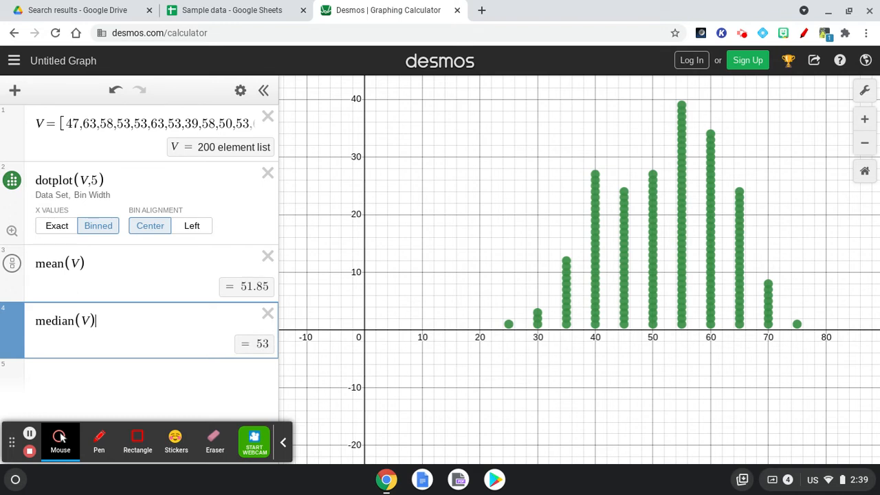
{"action": "left_click", "coordinate": [87, 369]}
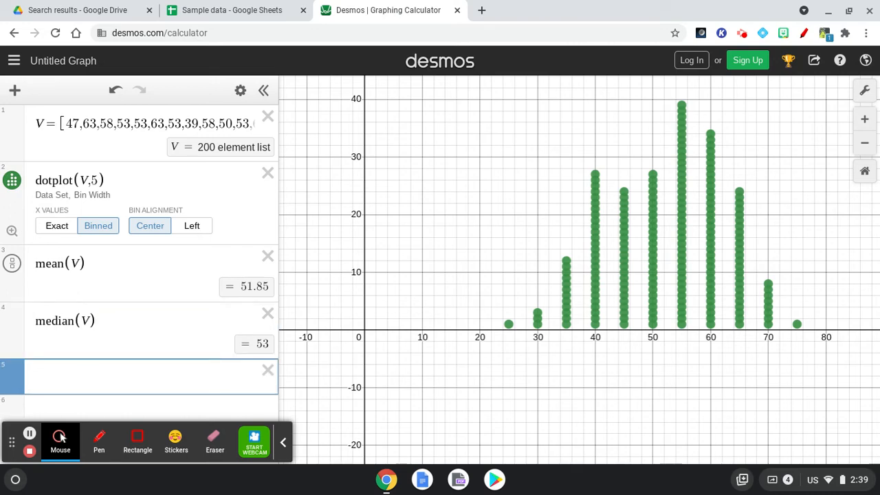
{"action": "left_click", "coordinate": [206, 11]}
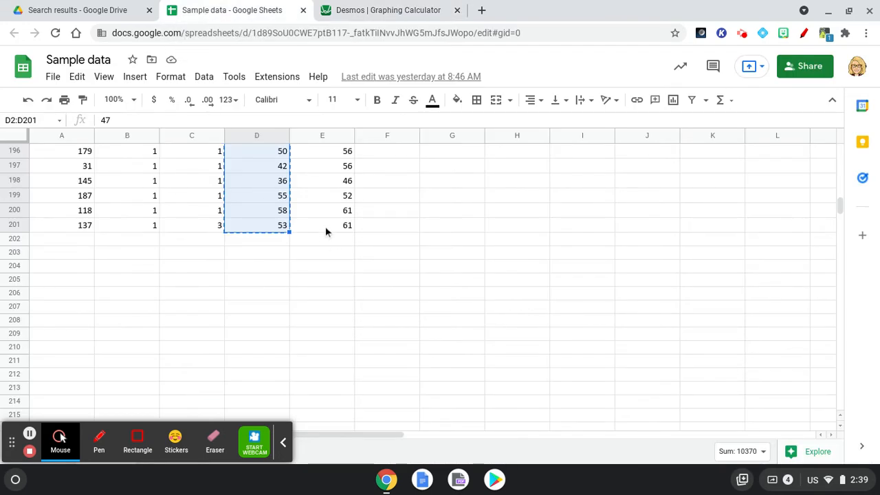
Copy the puzzle scores in E2:E201 and go back to Desmos.
{"action": "left_click_drag", "start_coordinate": [325, 226], "coordinate": [324, 177]}
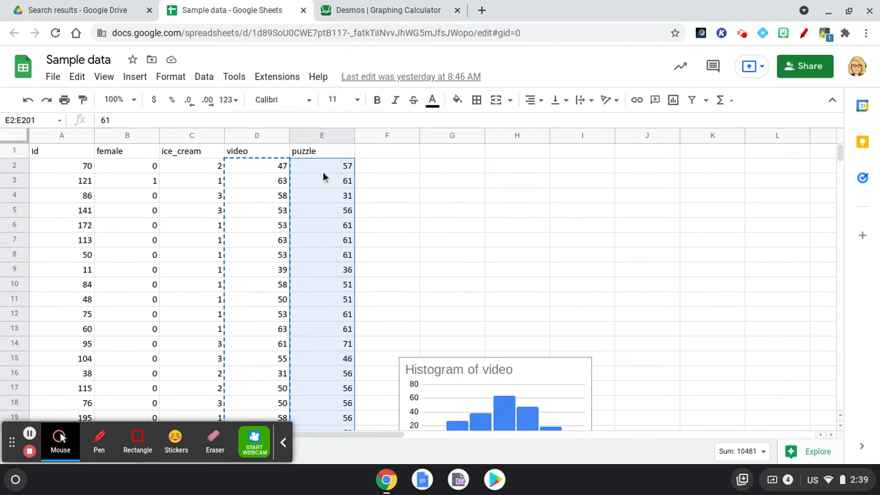
{"action": "key", "text": "ctrl+c"}
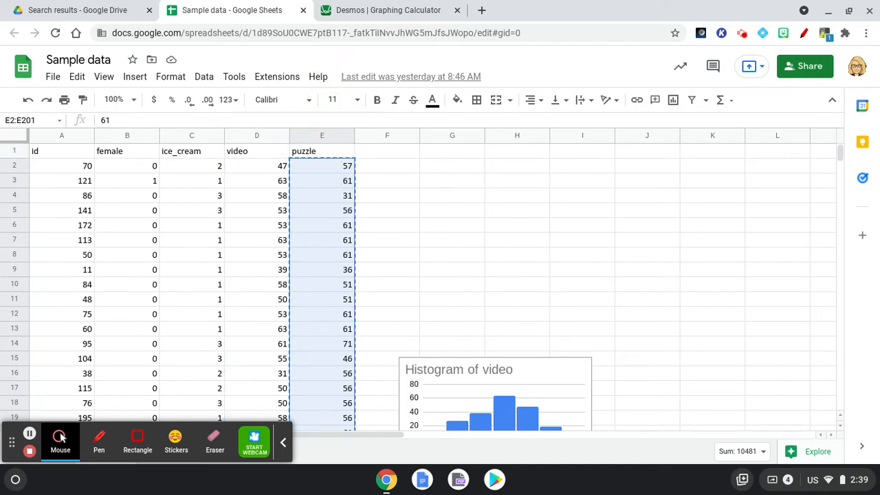
{"action": "left_click", "coordinate": [377, 12]}
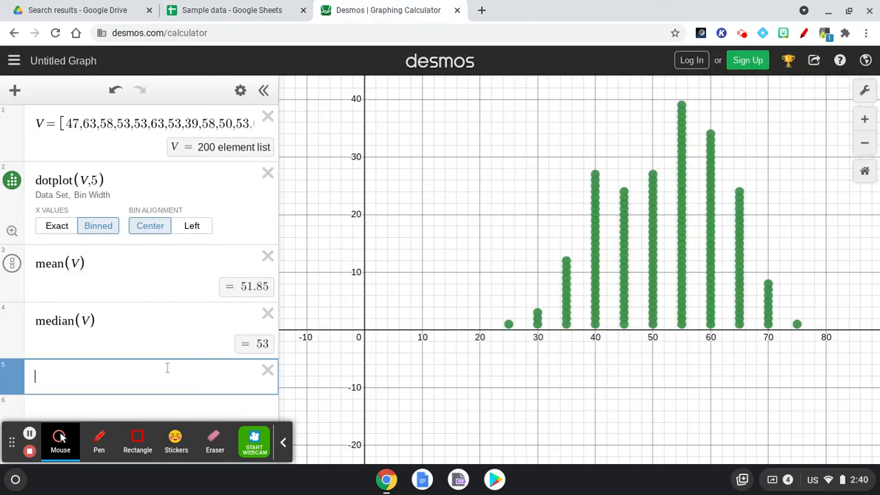
Paste the puzzle scores as list P and graph dotplot(P).
{"action": "type", "text": "P="}
{"action": "key", "text": "ctrl+v"}
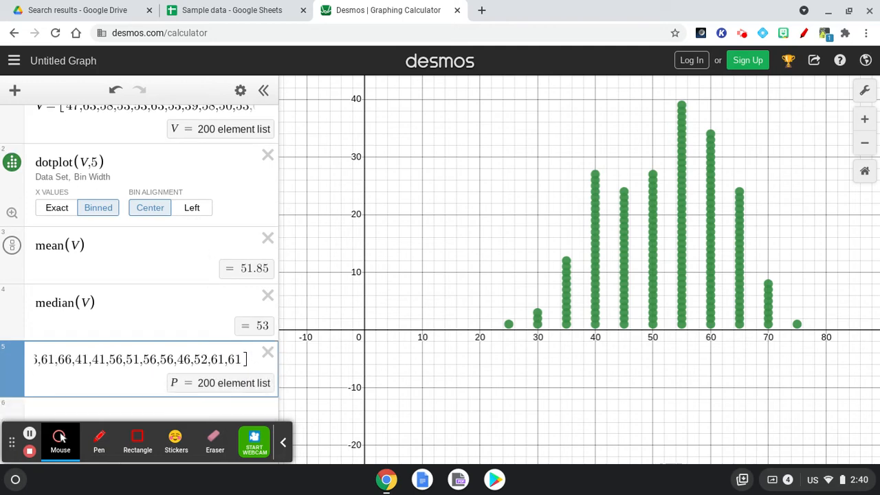
{"action": "left_click", "coordinate": [96, 410]}
{"action": "type", "text": "do"}
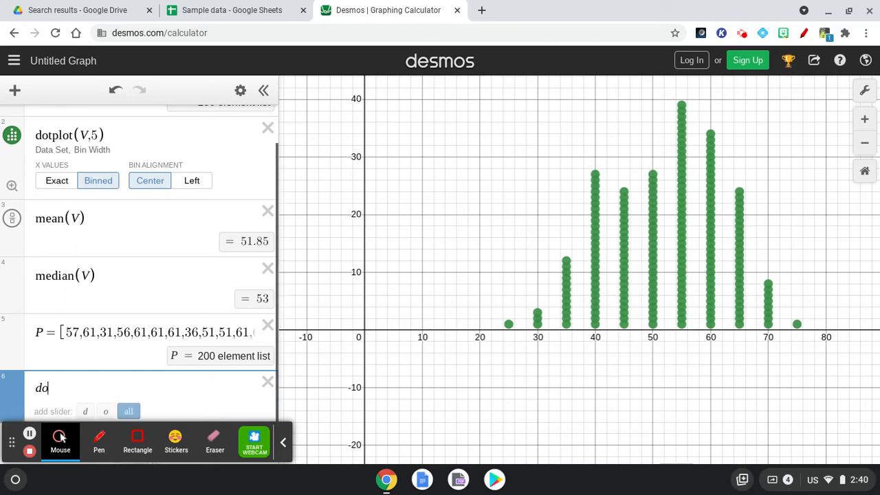
{"action": "type", "text": "tplot"}
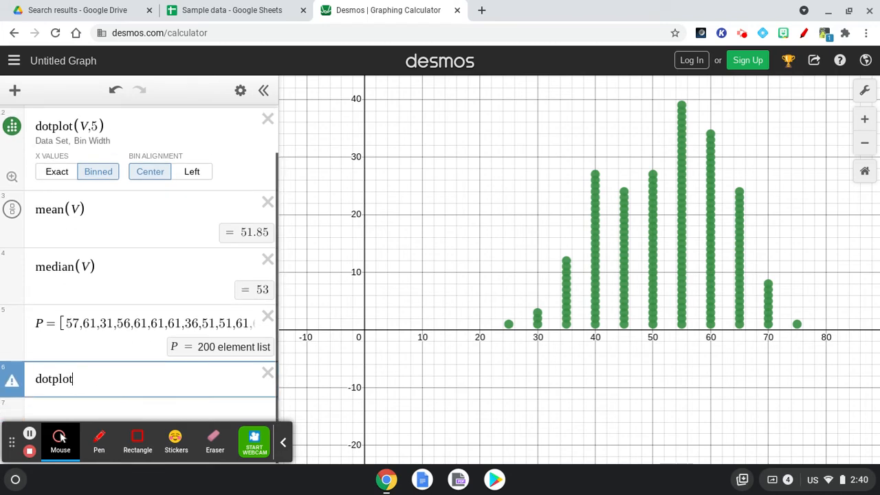
{"action": "type", "text": "(P)"}
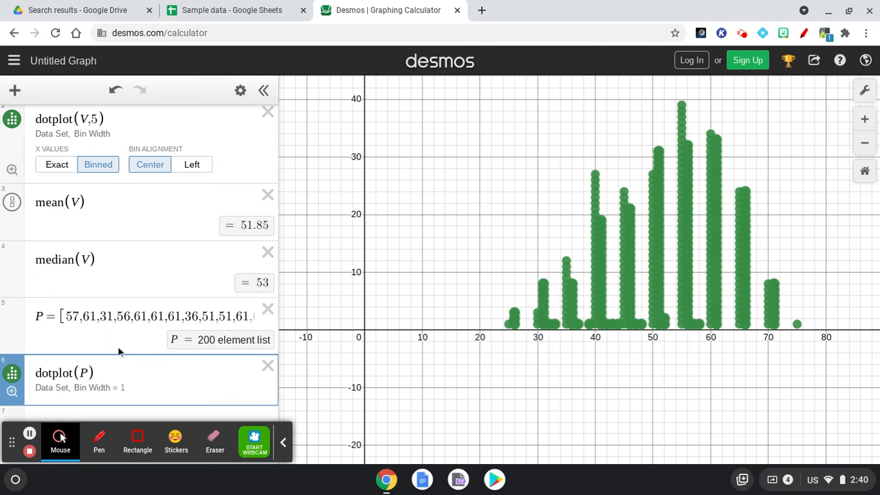
{"action": "left_click", "coordinate": [241, 91]}
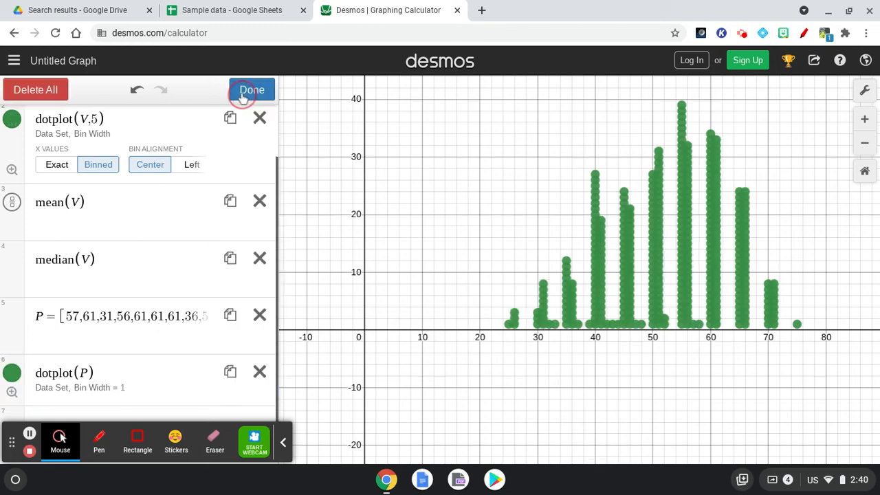
Pan the graph so both dot plots are fully in view.
{"action": "left_click", "coordinate": [17, 383]}
{"action": "scroll", "coordinate": [218, 295], "scroll_direction": "down", "scroll_amount": 1}
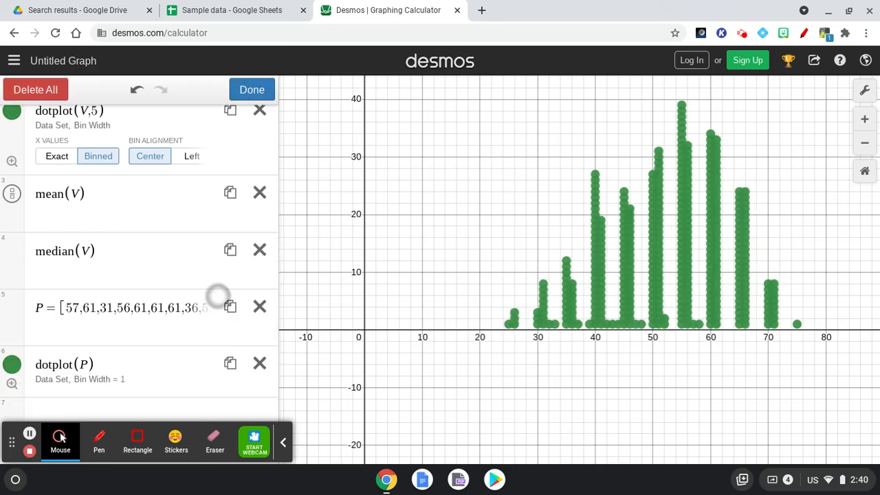
{"action": "left_click_drag", "start_coordinate": [356, 387], "coordinate": [383, 220]}
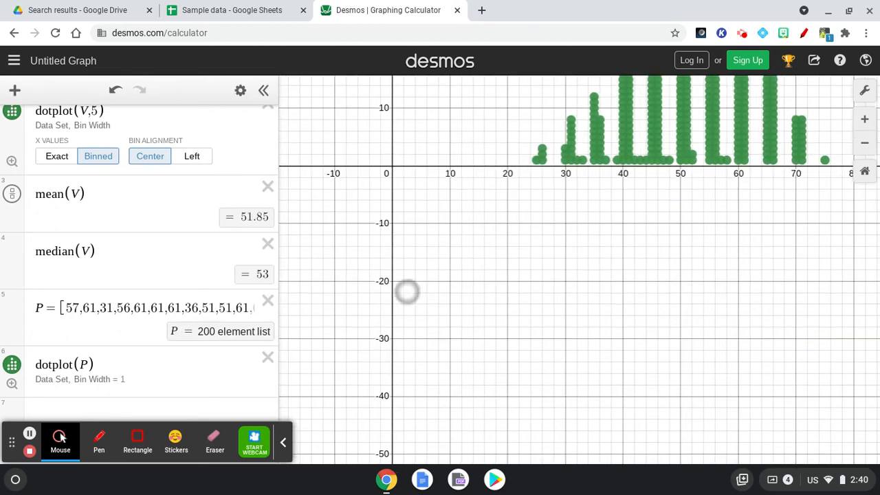
{"action": "left_click_drag", "start_coordinate": [406, 291], "coordinate": [431, 425]}
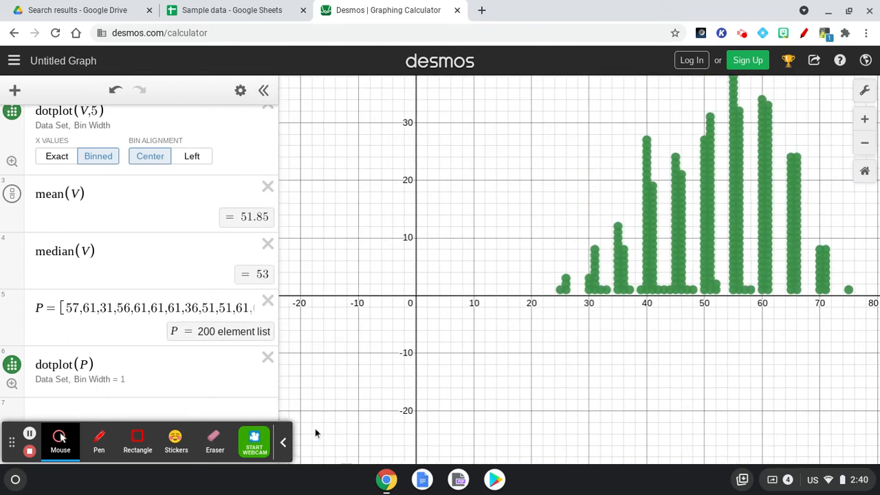
{"action": "left_click", "coordinate": [283, 442]}
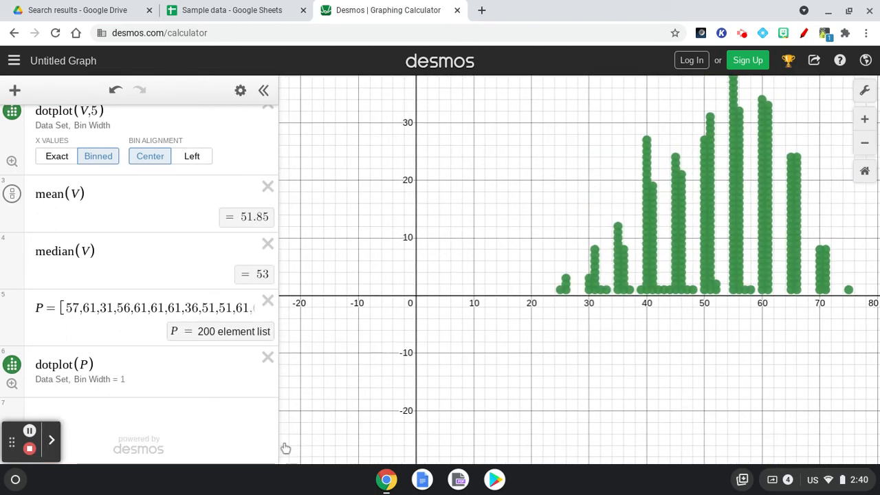
{"action": "left_click", "coordinate": [11, 366]}
{"action": "left_click", "coordinate": [10, 368]}
Colour the puzzle dot plot orange and give it an explicit bin width of 1.
{"action": "left_click", "coordinate": [241, 92]}
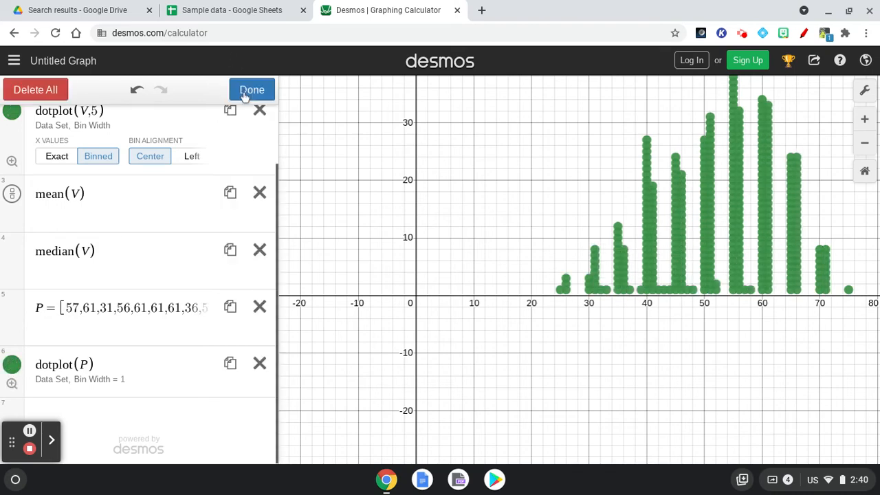
{"action": "left_click", "coordinate": [14, 364]}
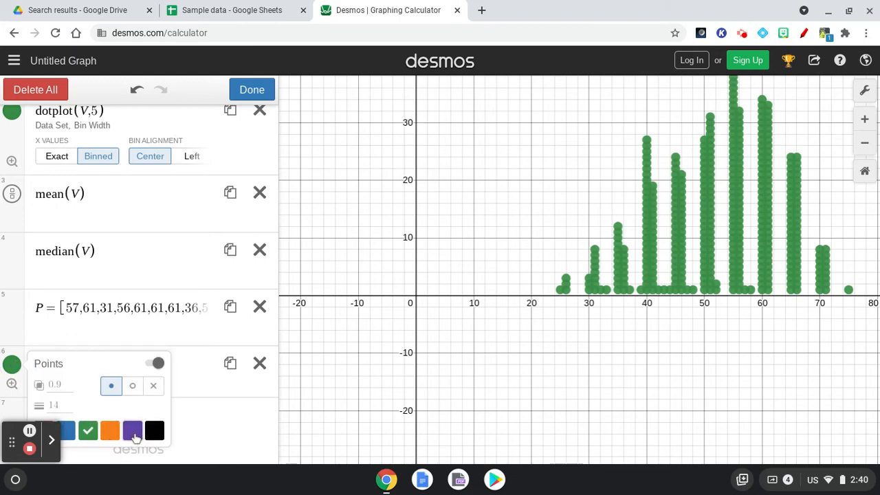
{"action": "left_click", "coordinate": [112, 431]}
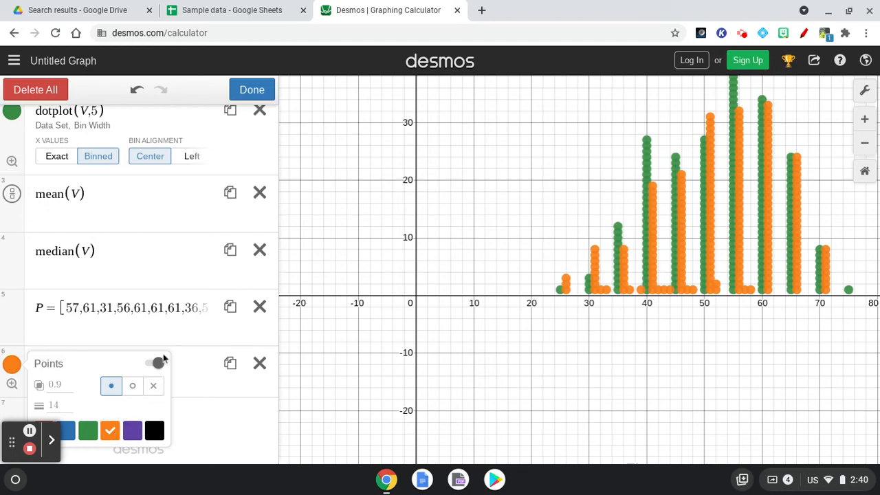
{"action": "left_click", "coordinate": [205, 450]}
{"action": "left_click", "coordinate": [102, 383]}
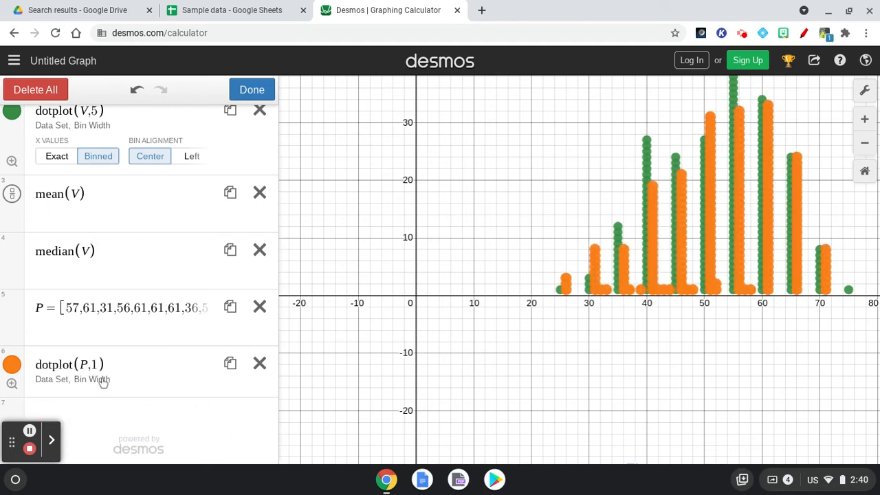
Change the puzzle plot to dotplot(P,5), binned, and zoom to fit its data.
{"action": "left_click", "coordinate": [103, 366]}
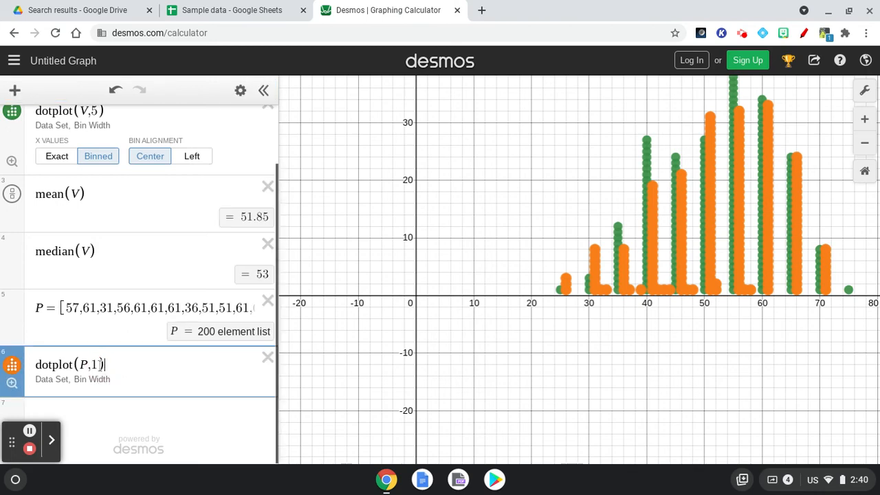
{"action": "key", "text": "Left"}
{"action": "key", "text": "BackSpace"}
{"action": "key", "text": "BackSpace"}
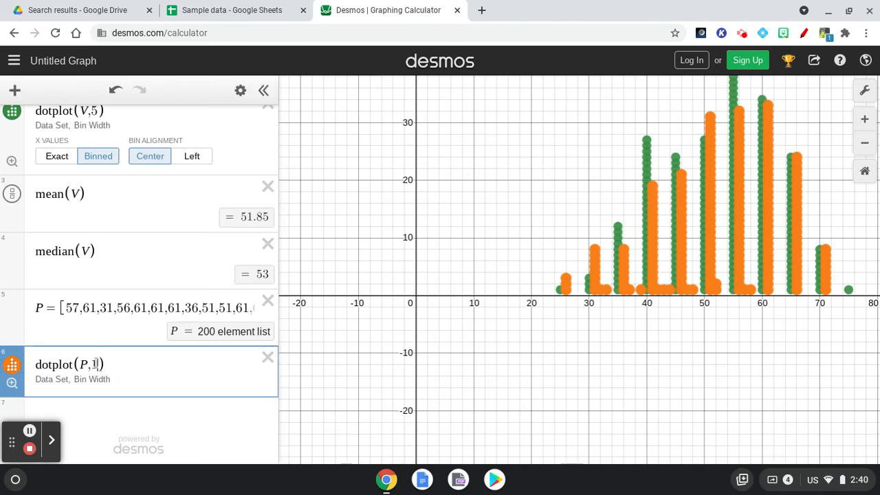
{"action": "type", "text": ",5"}
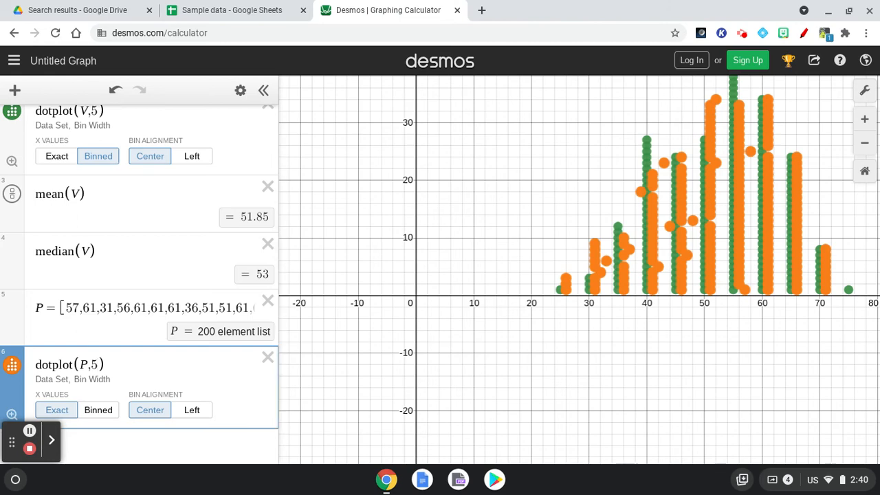
{"action": "left_click", "coordinate": [88, 410]}
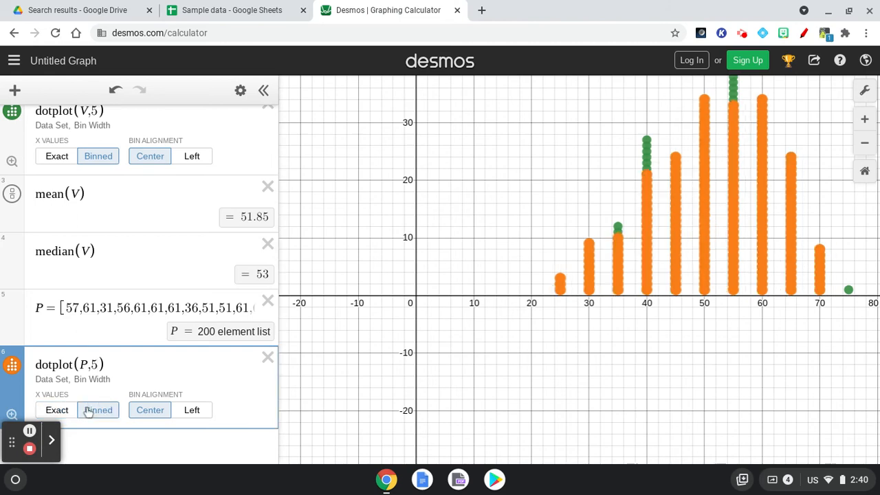
{"action": "left_click", "coordinate": [11, 415]}
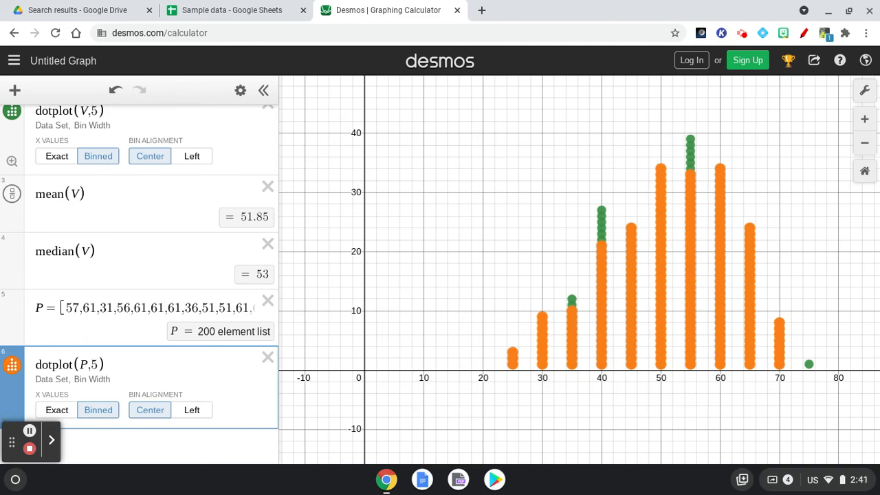
{"action": "left_click", "coordinate": [95, 445]}
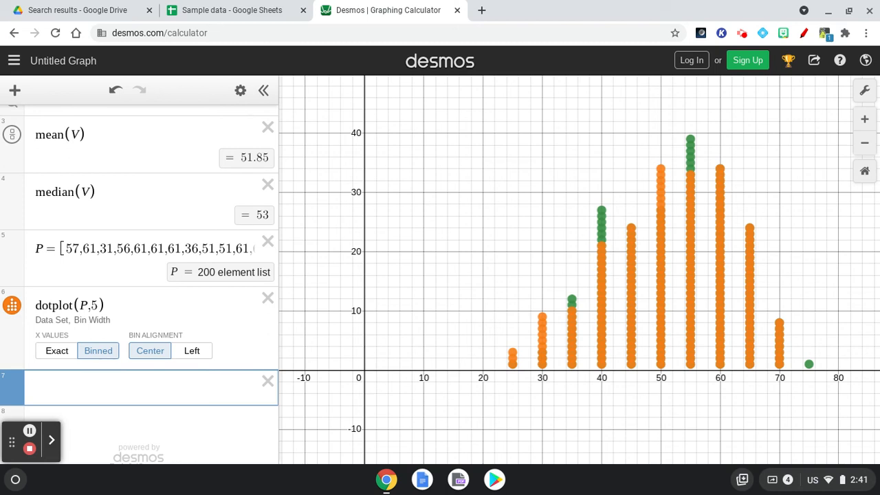
Enter quartile(P,3) = 61 and quartile(P,1) = 46 for the puzzle scores.
{"action": "type", "text": "quarti"}
{"action": "type", "text": "le"}
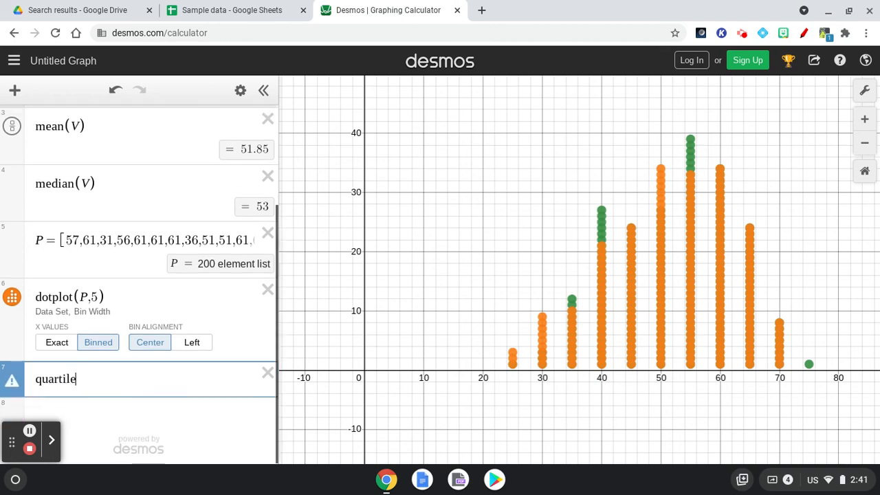
{"action": "type", "text": "("}
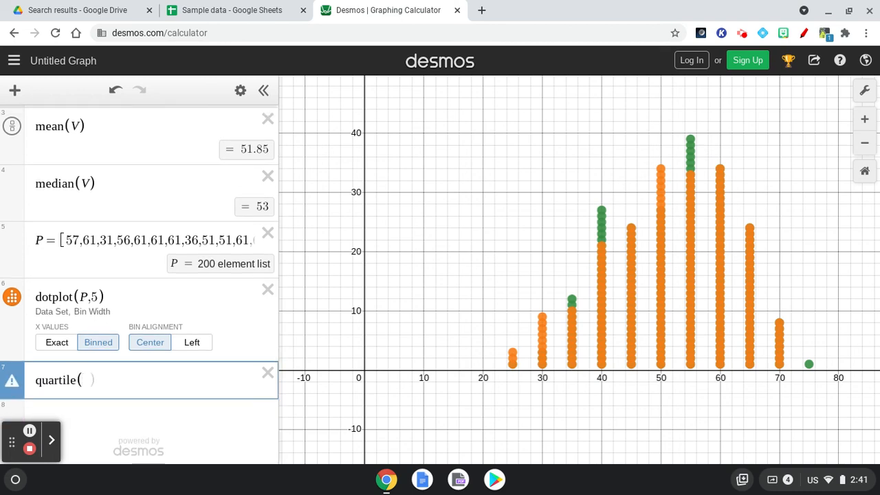
{"action": "type", "text": "P,3"}
{"action": "key", "text": "Return"}
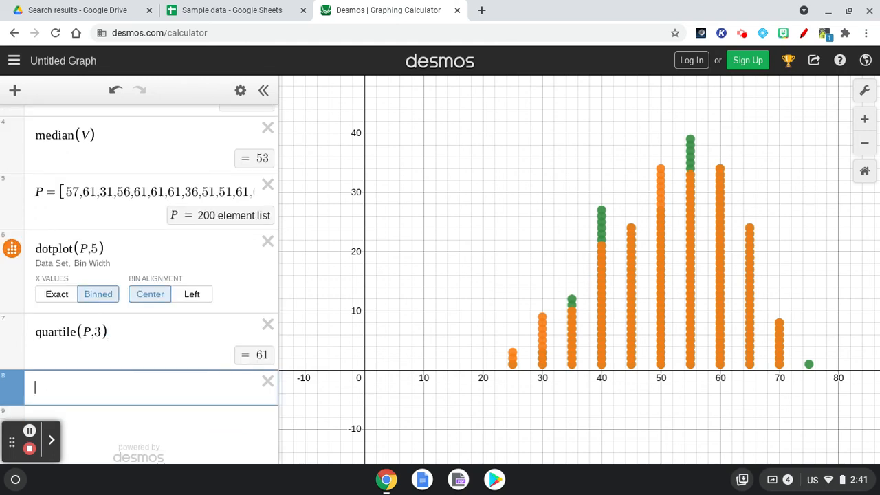
{"action": "type", "text": "quarti"}
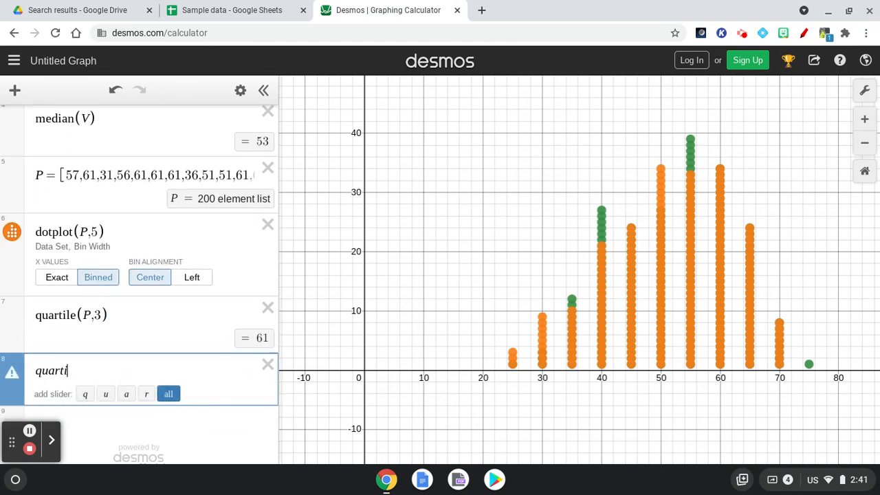
{"action": "type", "text": "le(P"}
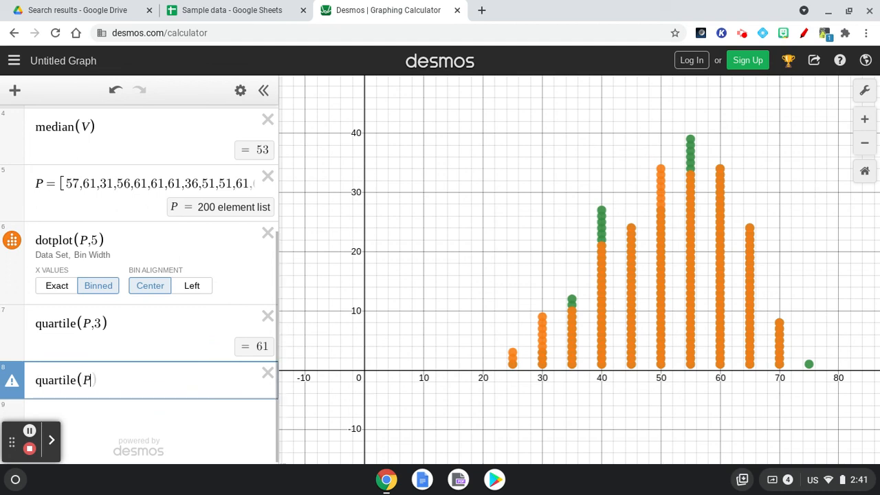
{"action": "type", "text": ",1)"}
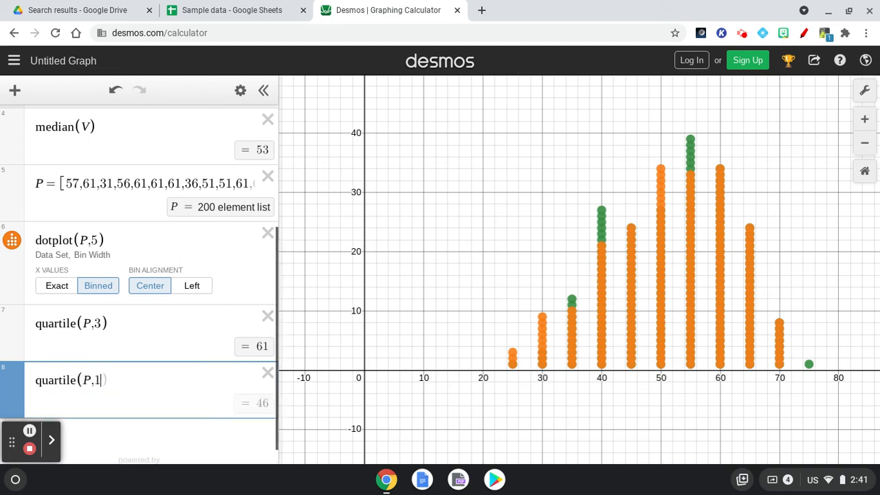